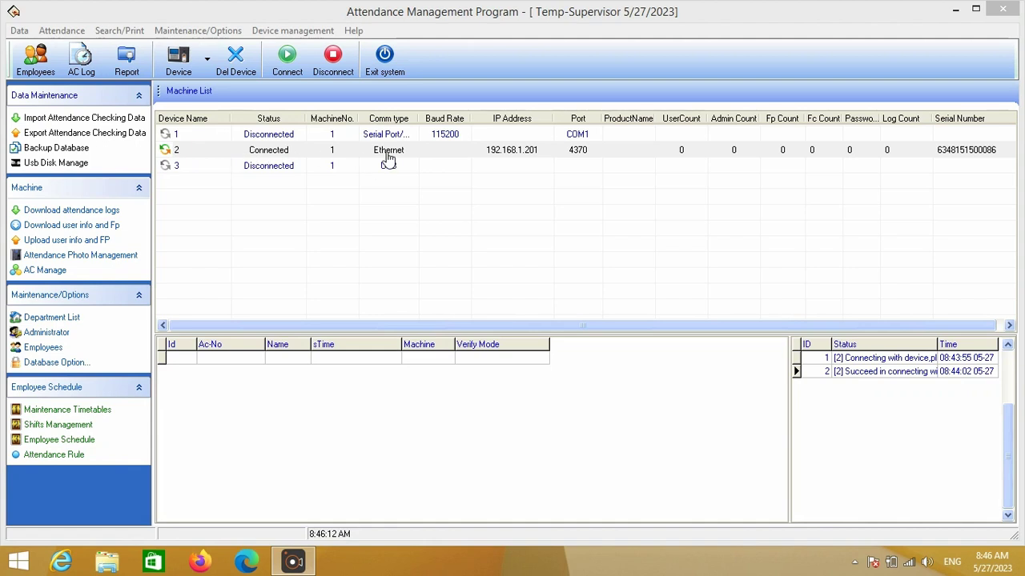
Rename the Ethernet device at 192.168.1.201 as Device1
left_click(179, 152)
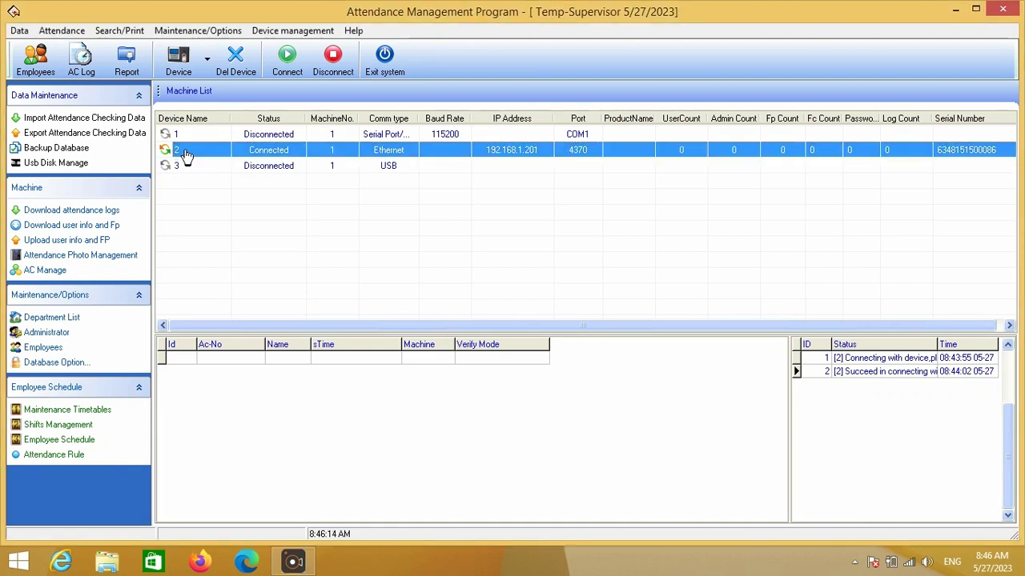
left_click(208, 64)
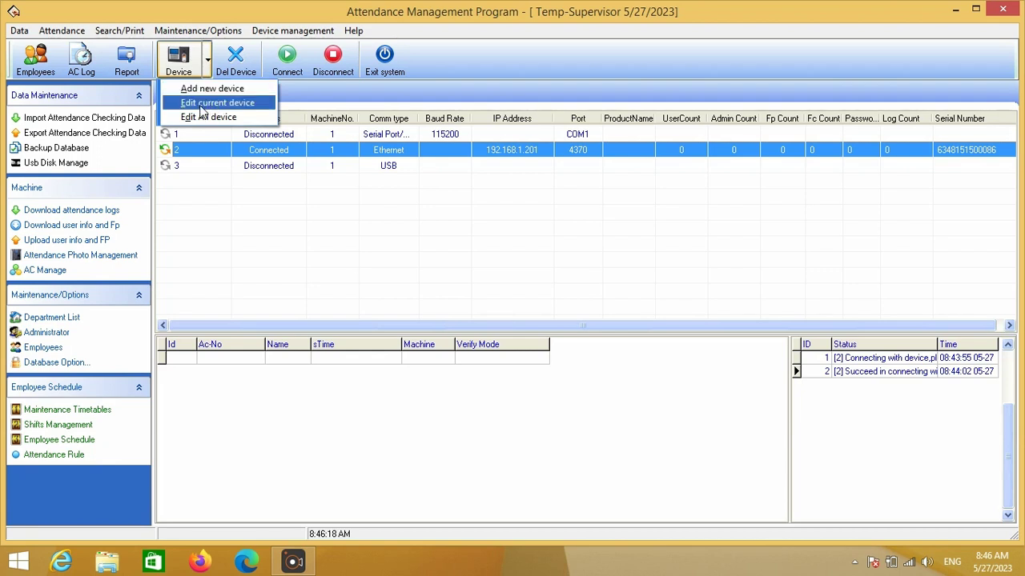
left_click(200, 104)
double_click(503, 206)
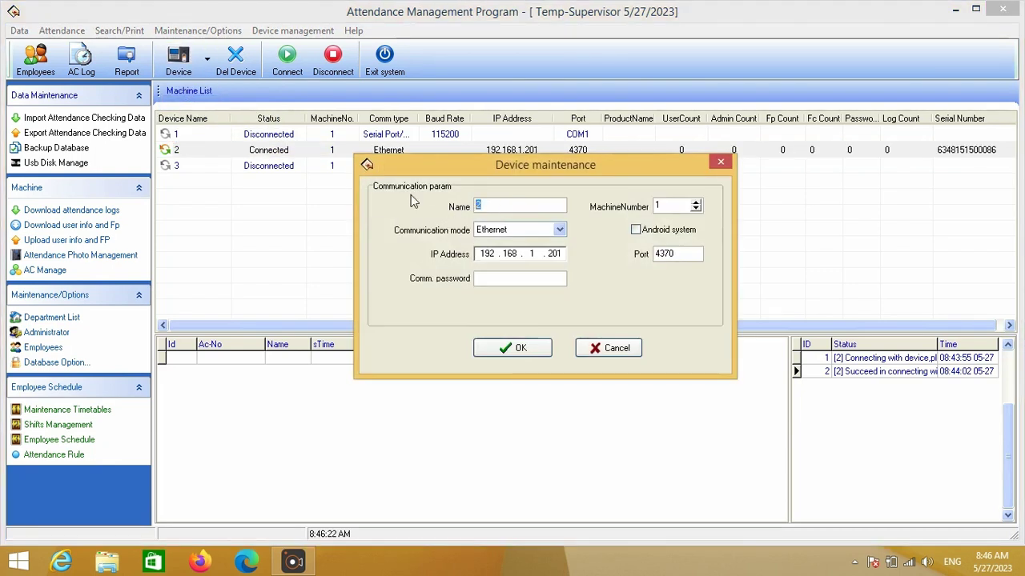
type("f")
key("BackSpace")
key("BackSpace")
type("Device1")
left_click(517, 349)
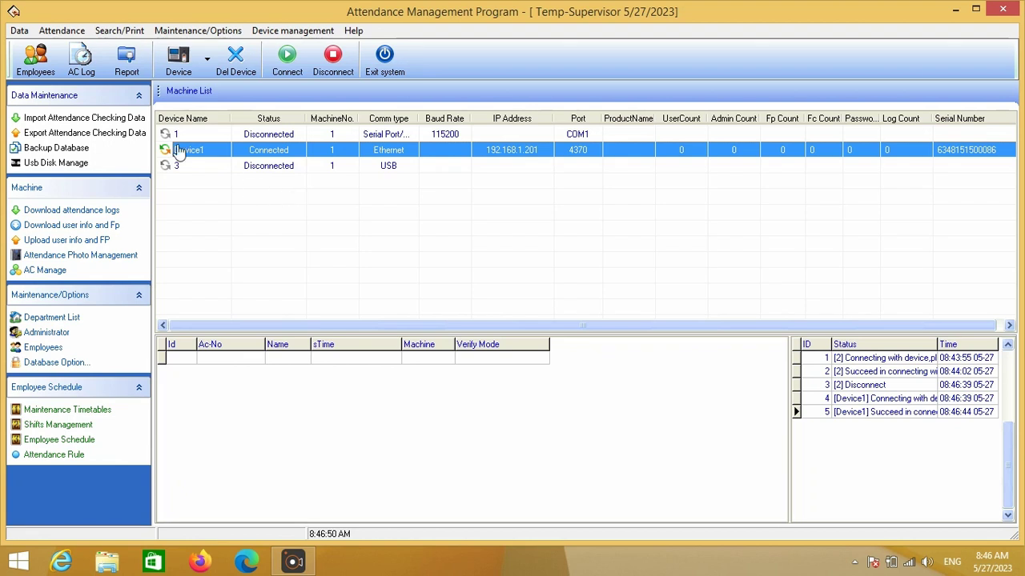
Open the employee list, select the first employee in the Account department, and connect fingerprint management to Device1
left_click(35, 65)
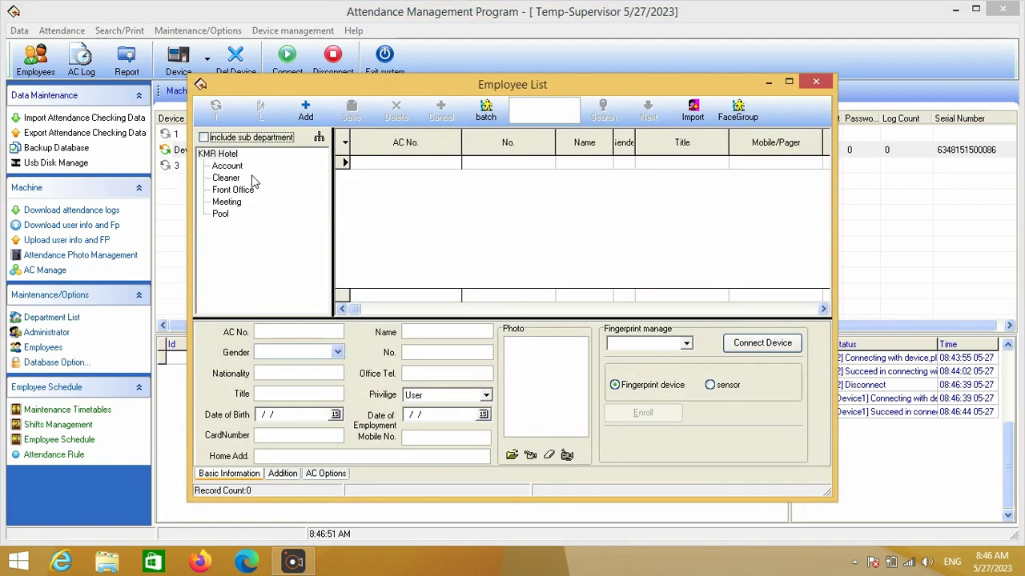
left_click(227, 167)
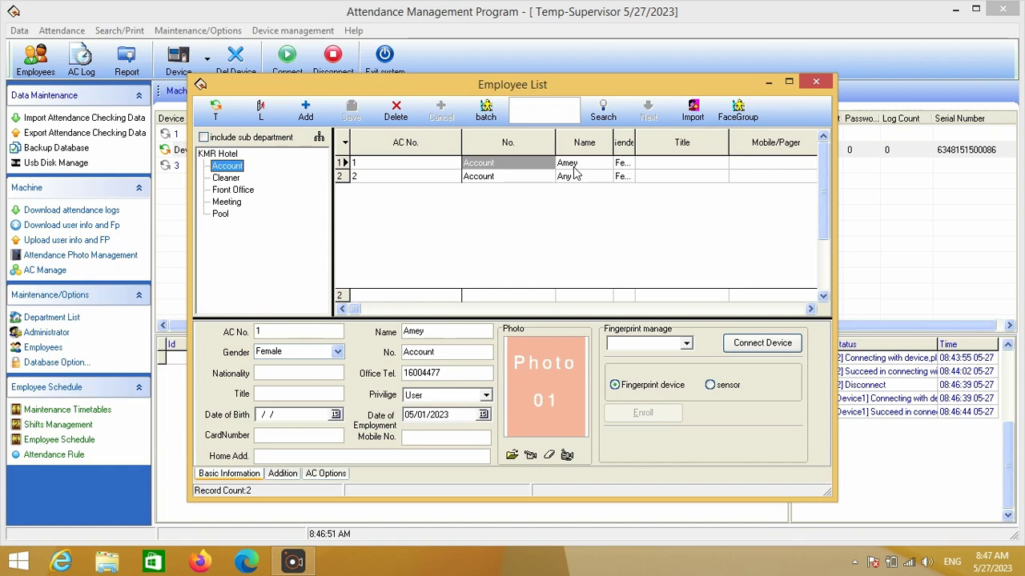
left_click(517, 165)
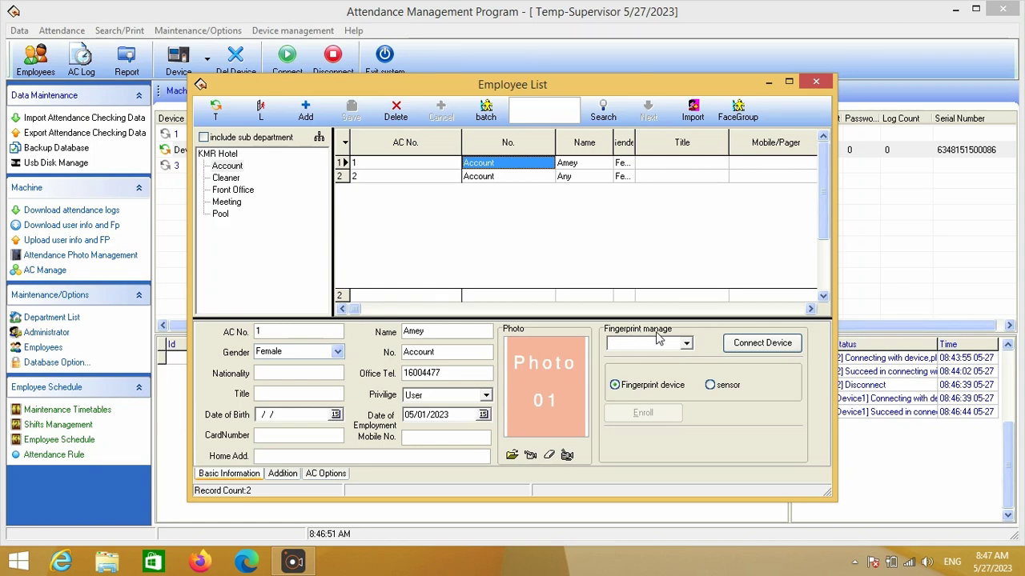
left_click(687, 346)
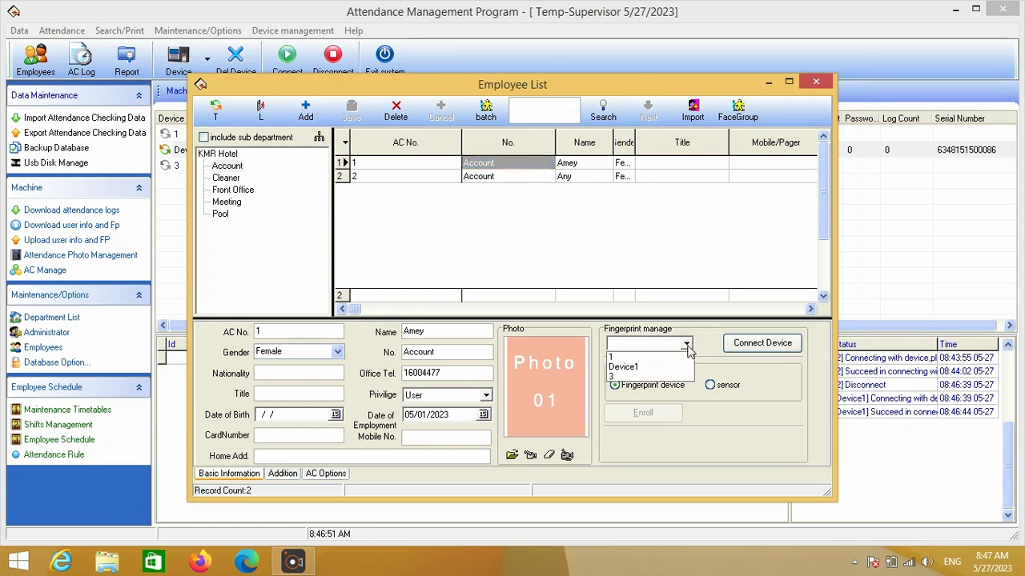
left_click(638, 368)
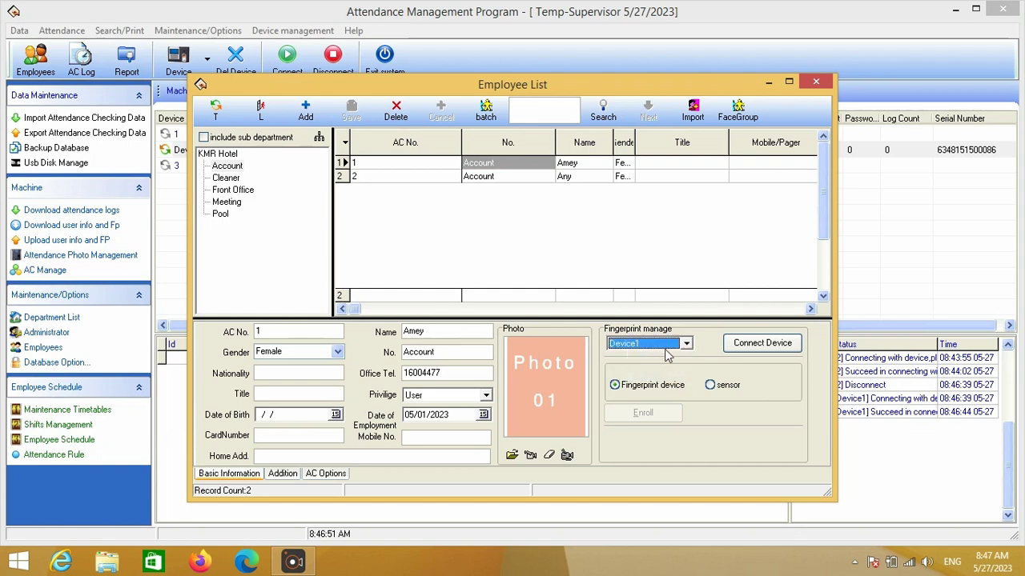
left_click(777, 349)
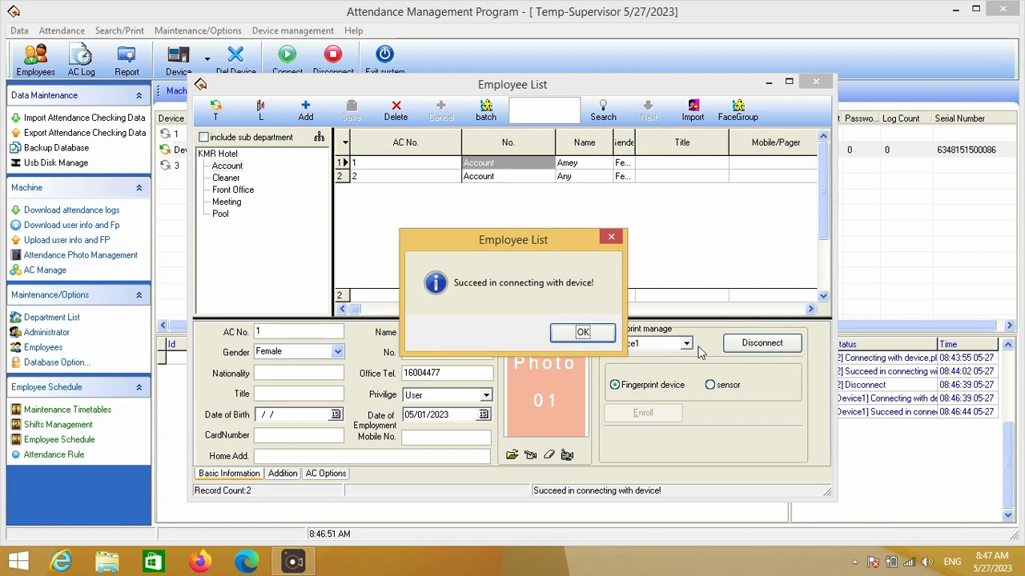
left_click(581, 332)
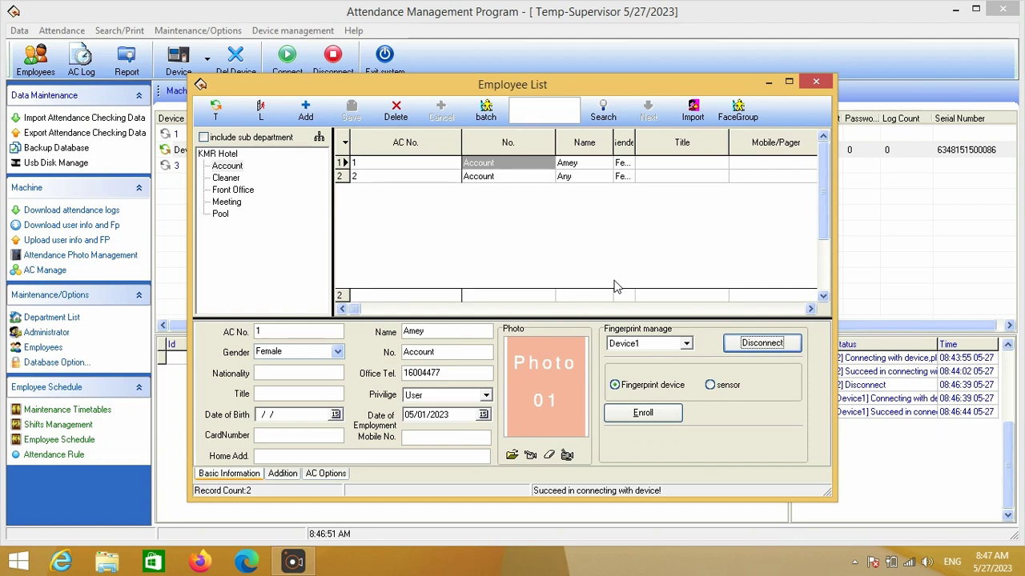
Start fingerprint enrollment for the selected employee and choose the right thumb as the finger to register
left_click(642, 421)
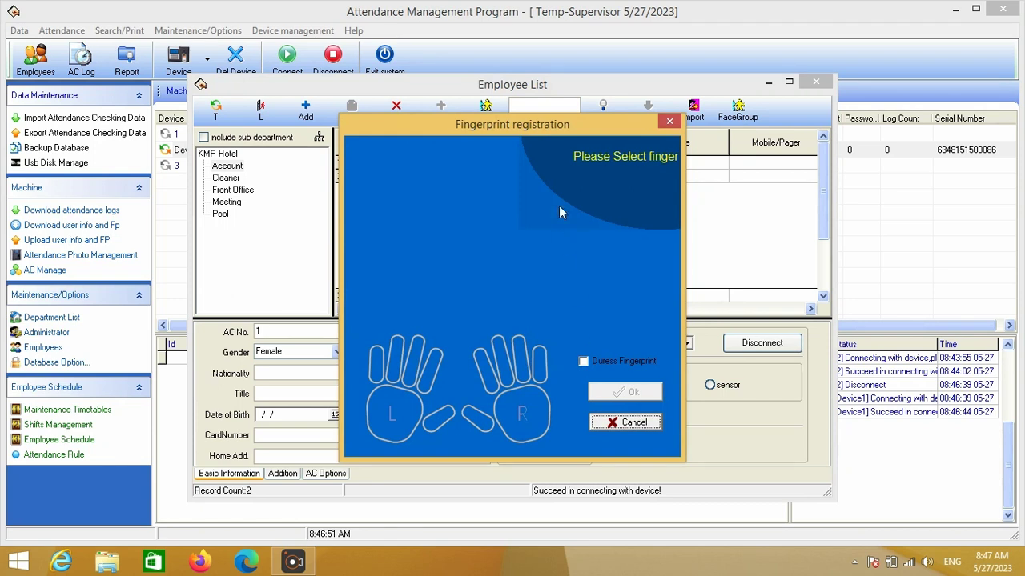
left_click_drag(559, 127, 560, 62)
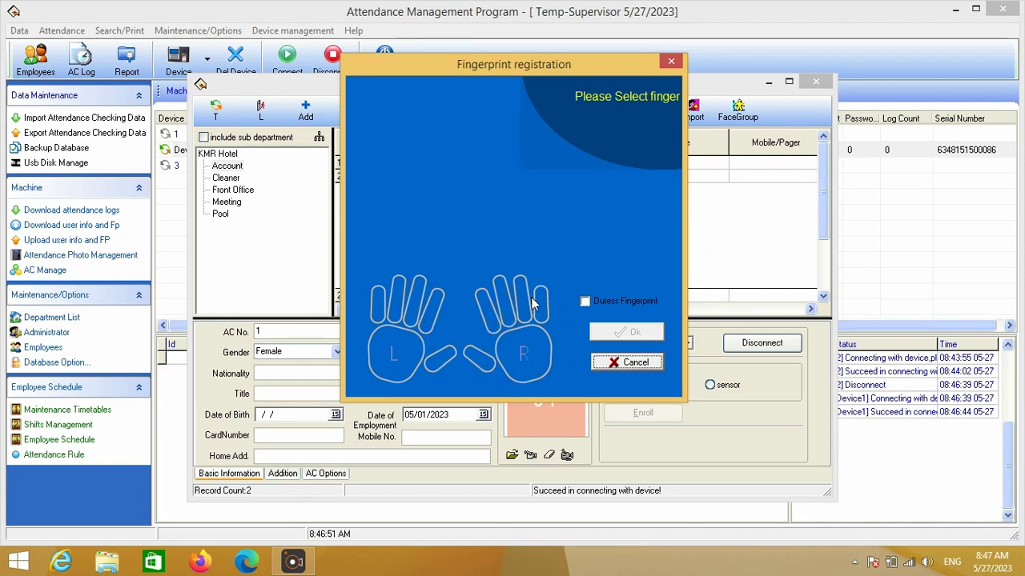
left_click(478, 361)
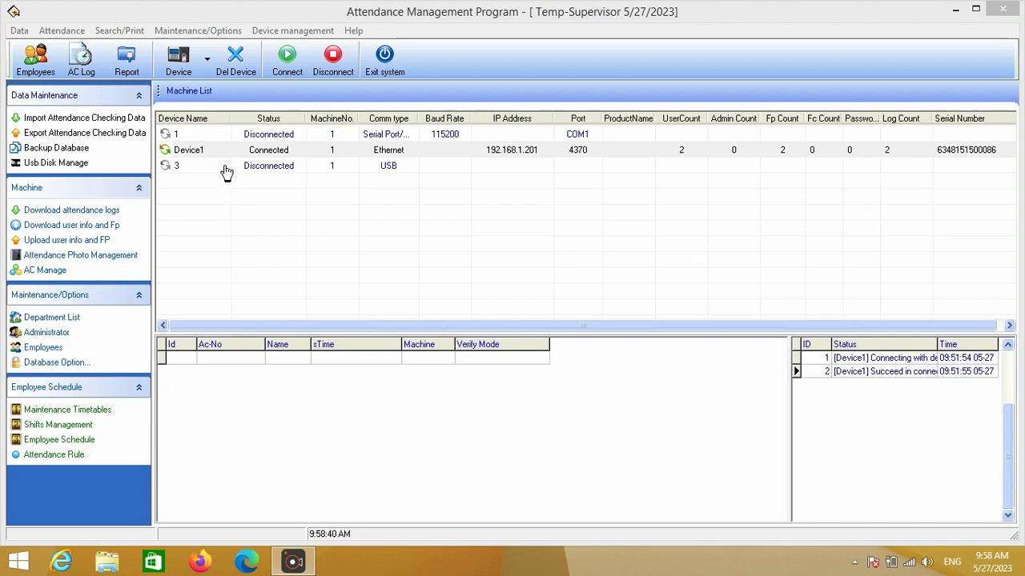
Review the time periods of Shift(7-11 & 13-17) and Shift(7-19) in shift management, widening the name column, and close it
left_click(121, 30)
mouse_move(197, 30)
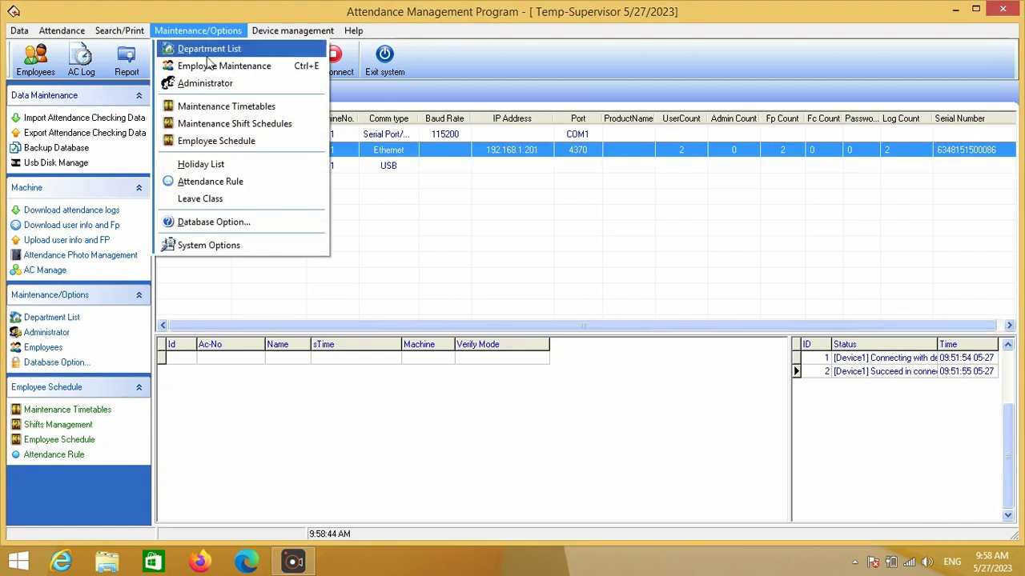
left_click(231, 124)
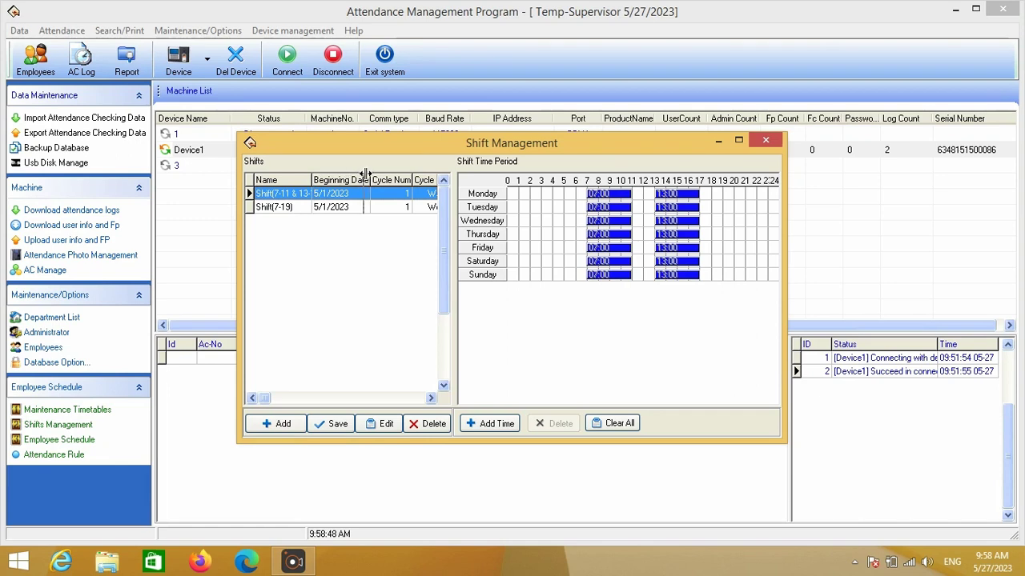
double_click(311, 180)
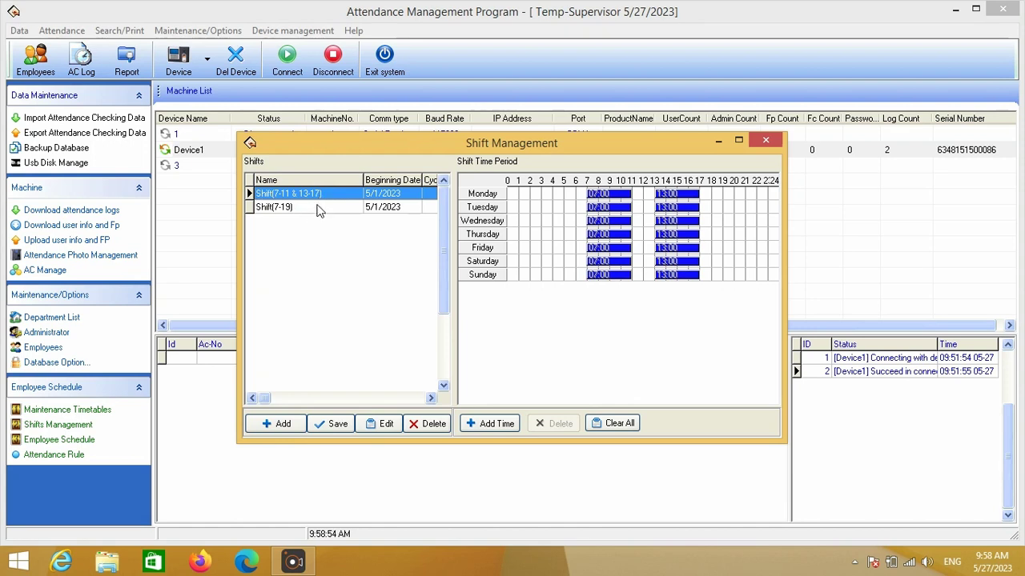
left_click(291, 210)
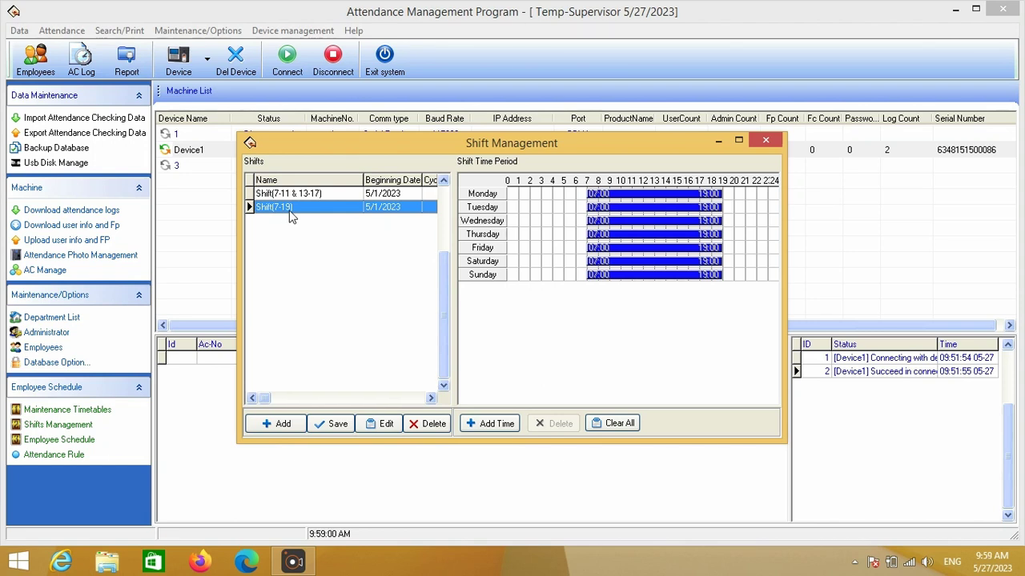
left_click(766, 142)
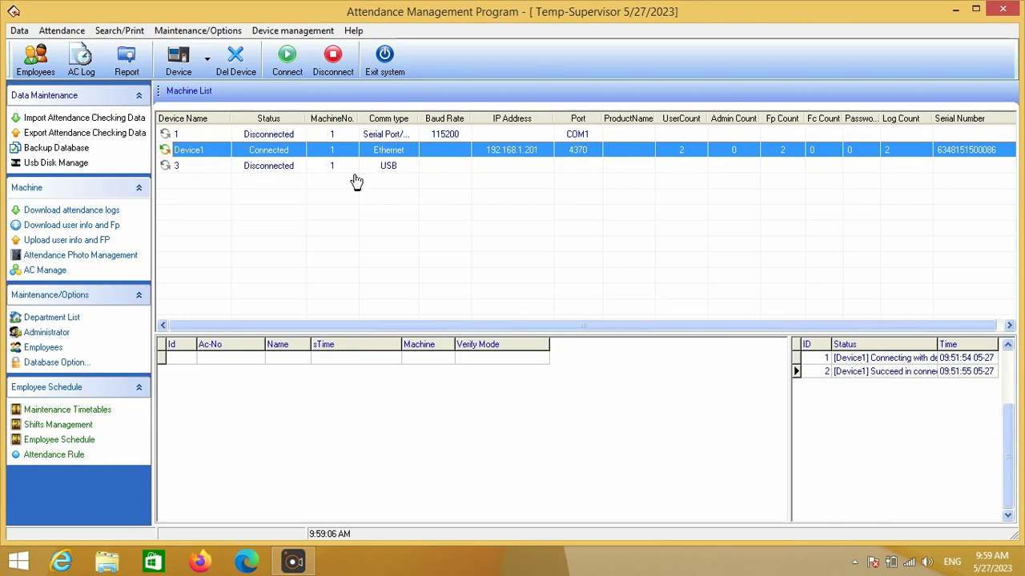
Open the attendance calculation report and filter it to the KMR Hotel department and its first listed employee
left_click(129, 71)
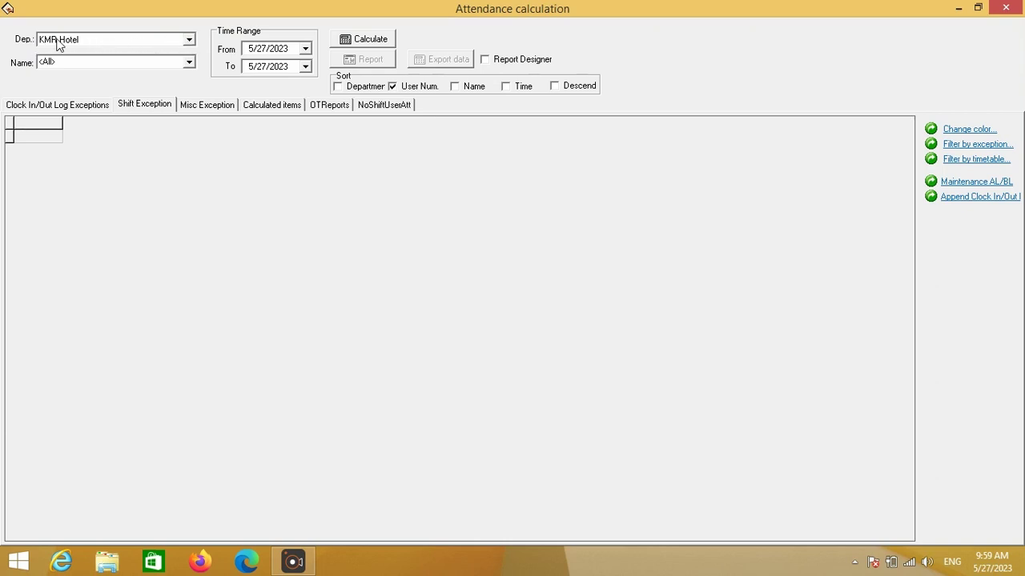
left_click(190, 41)
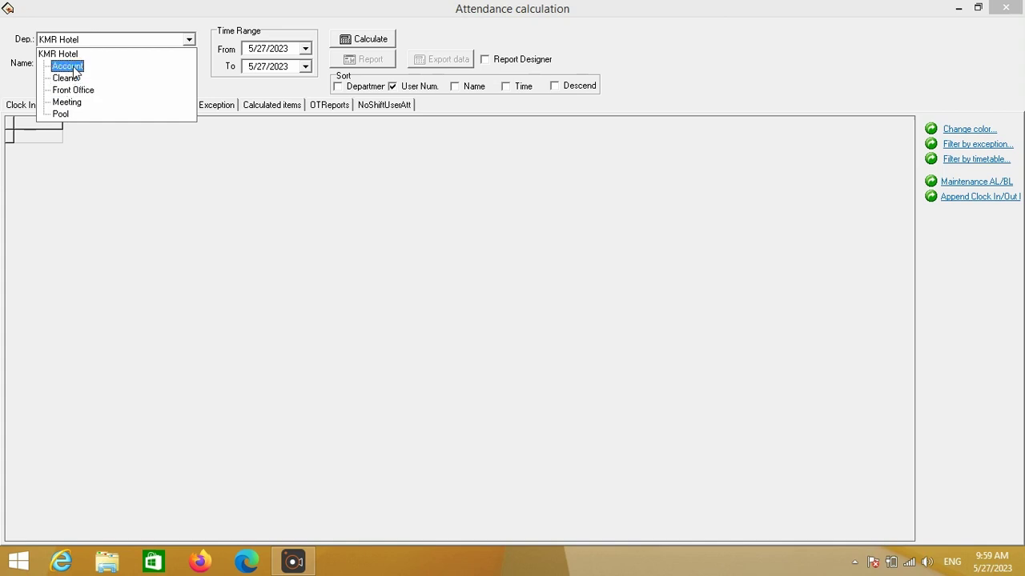
left_click(180, 24)
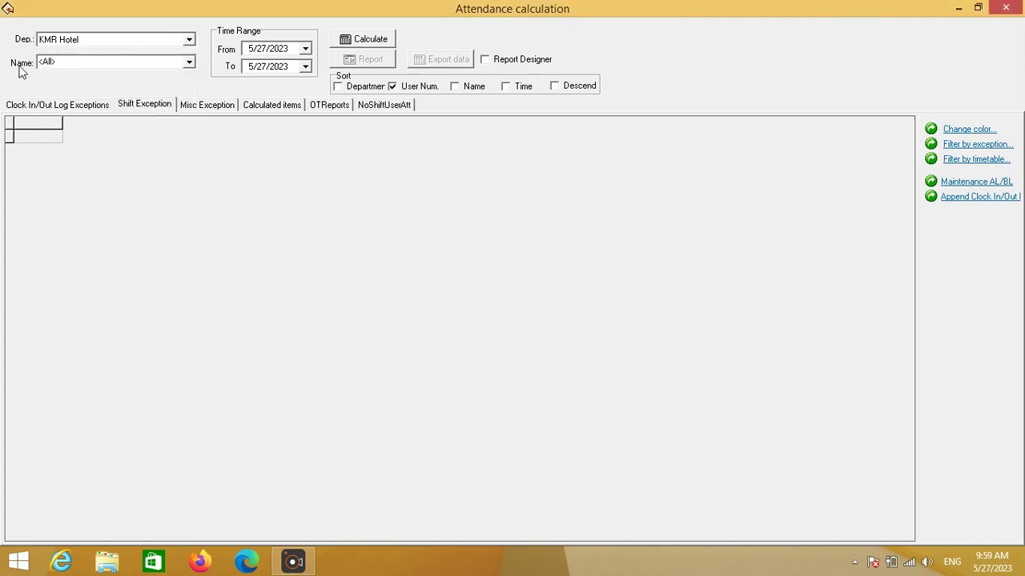
left_click(189, 40)
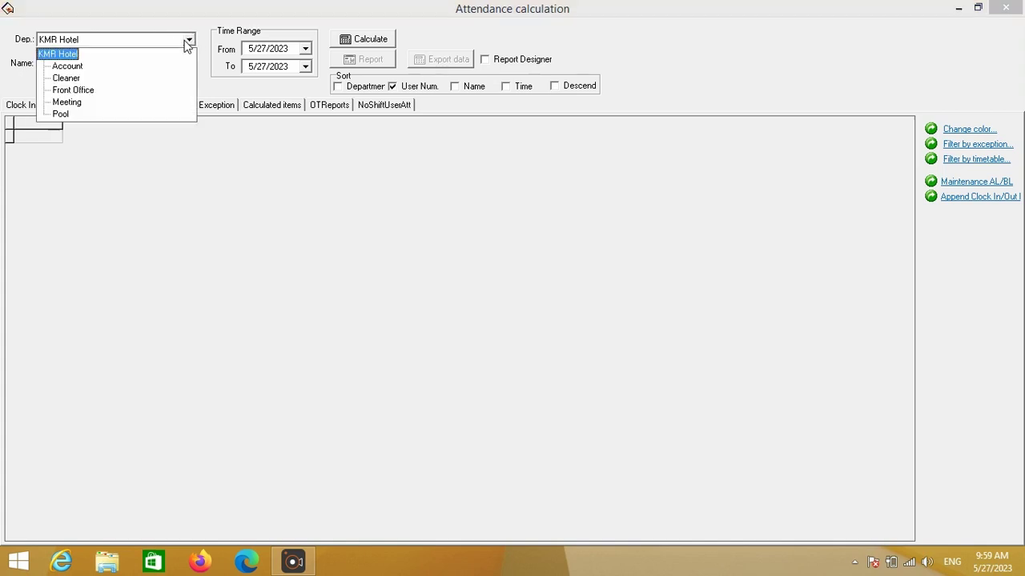
left_click(67, 67)
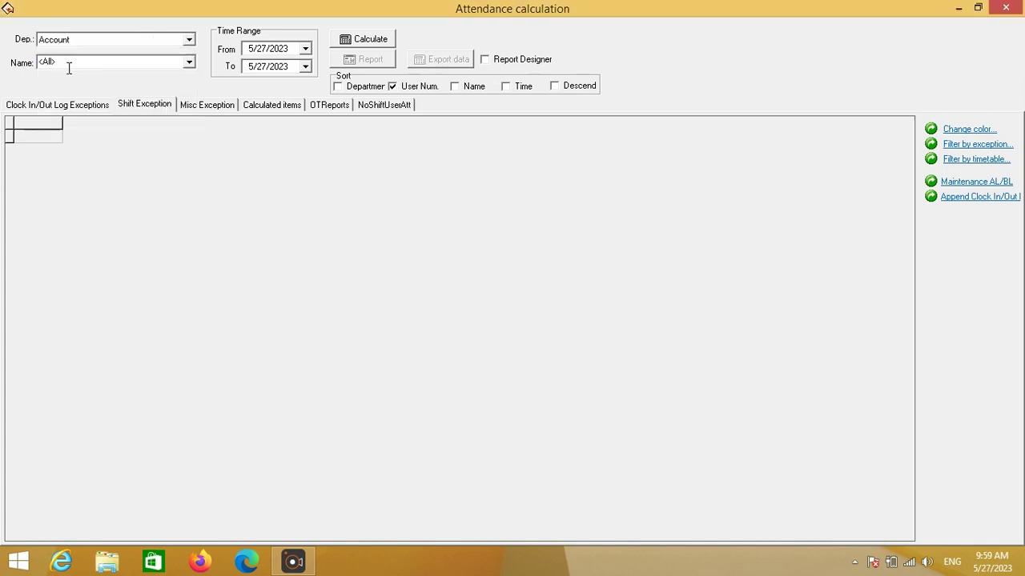
left_click(189, 62)
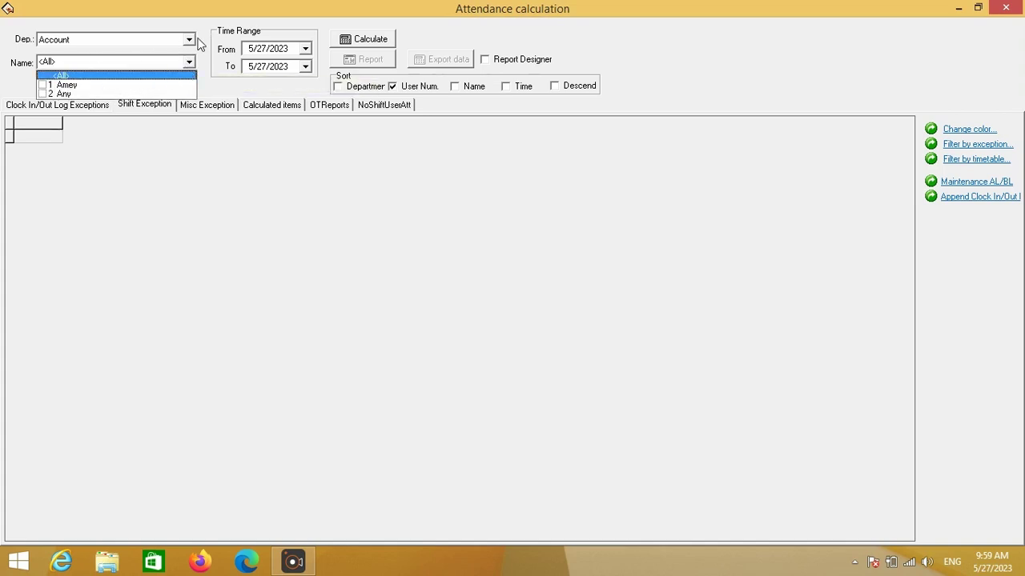
left_click(189, 40)
left_click(104, 64)
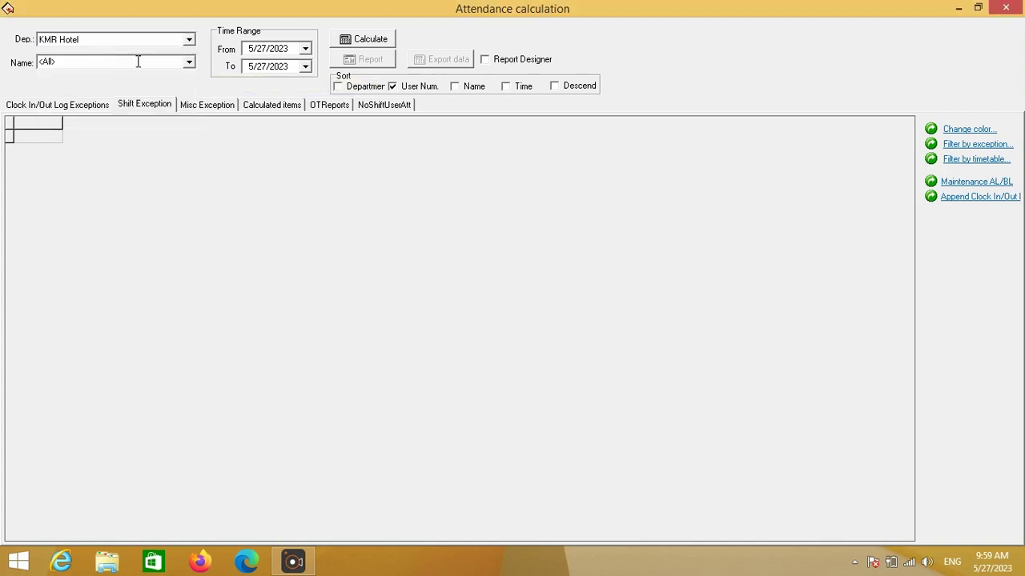
left_click(189, 62)
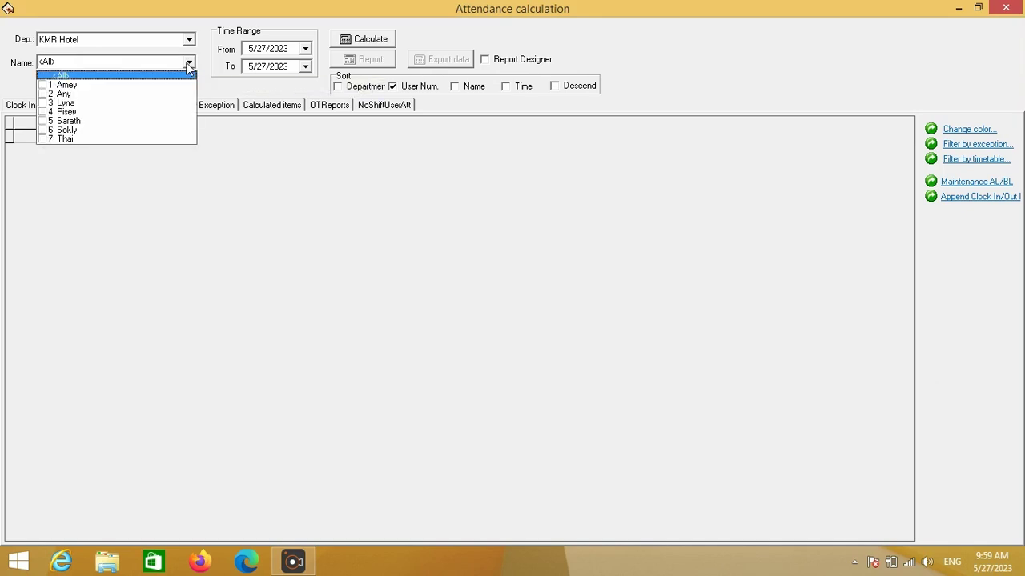
left_click(73, 85)
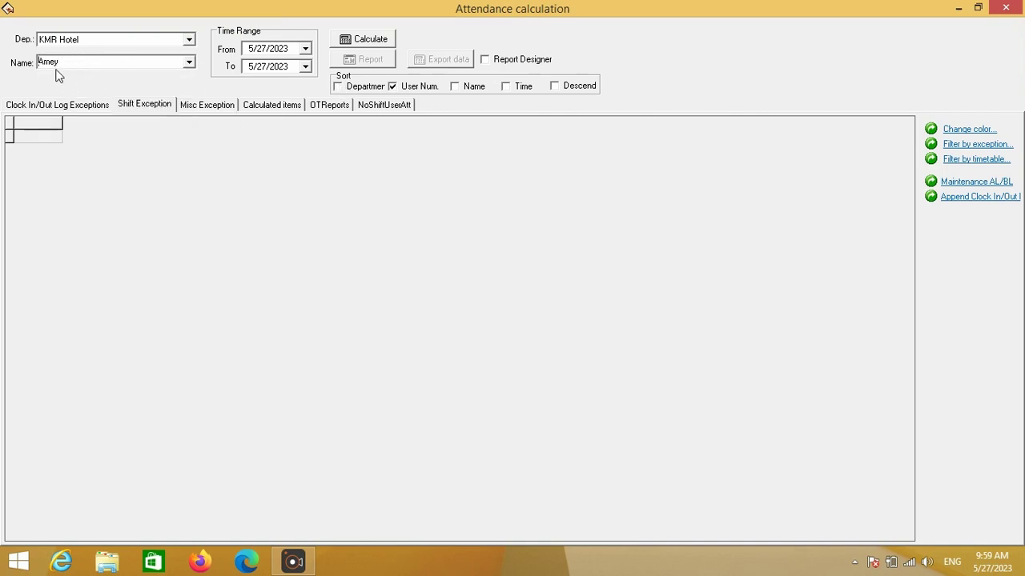
Set the time range from 5/27/2023 to 5/27/2023 and calculate the selected employee's attendance
left_click(305, 50)
left_click(366, 130)
left_click(305, 66)
left_click(366, 147)
left_click(369, 40)
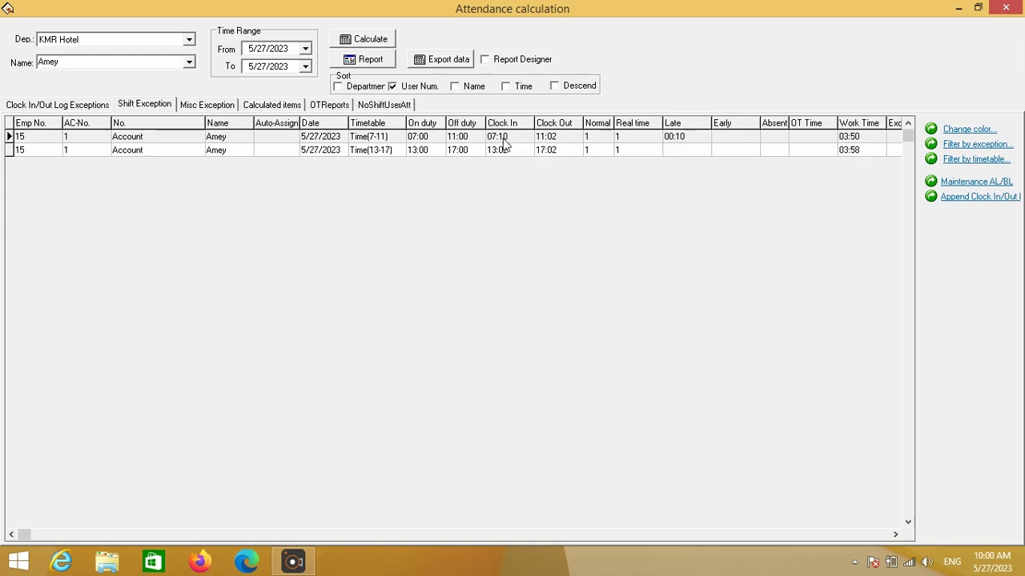
left_click(672, 138)
Set the employee filter to all and recalculate the attendance
left_click(189, 62)
left_click(84, 77)
left_click(359, 42)
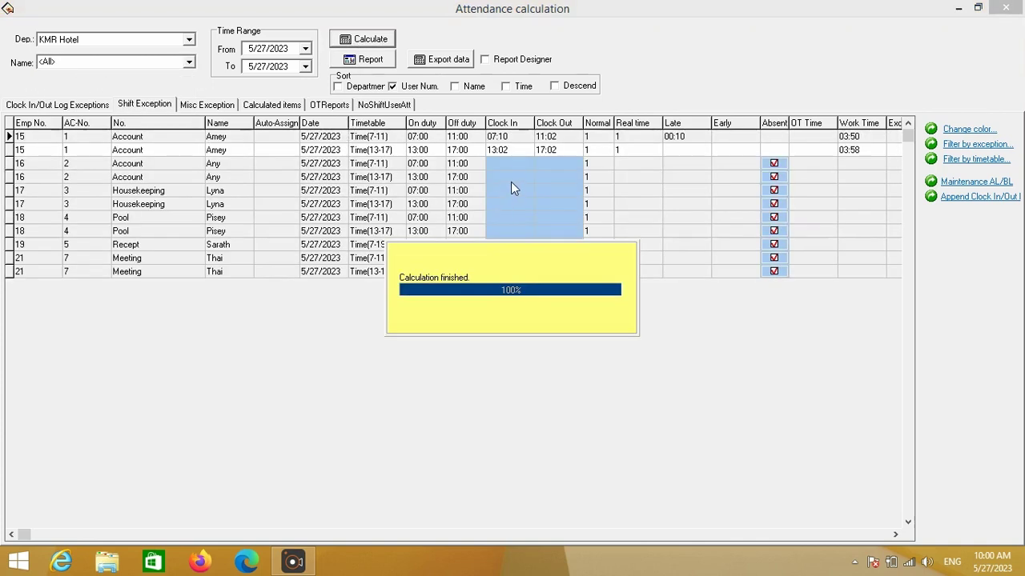
Examine the clock-in and clock-out entries of the employees in the shift exception results
left_click(501, 163)
left_click(504, 191)
left_click(505, 230)
left_click(502, 258)
left_click(492, 205)
left_click(487, 178)
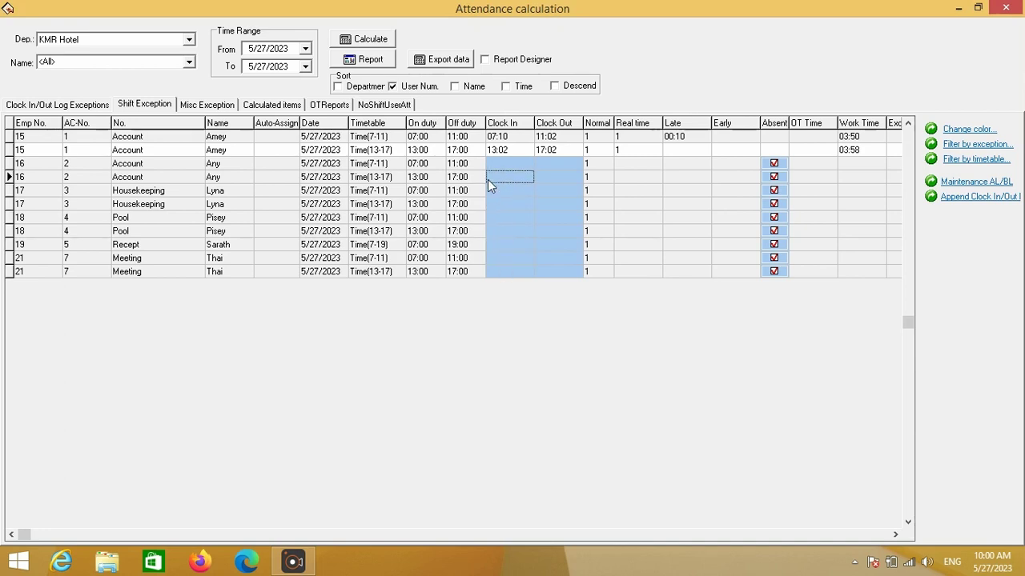
left_click(506, 138)
left_click(507, 150)
left_click(503, 140)
left_click(560, 142)
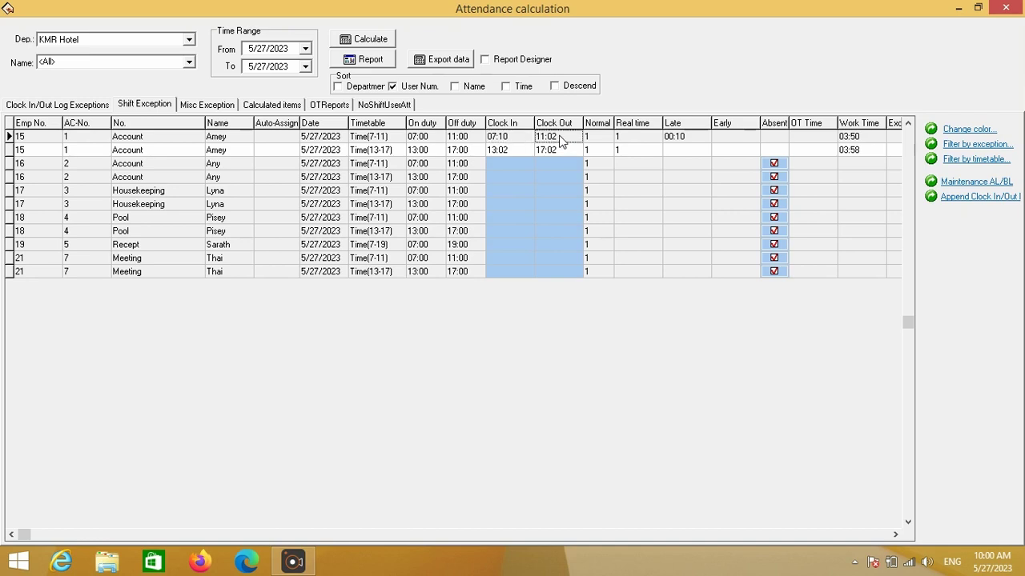
left_click(511, 151)
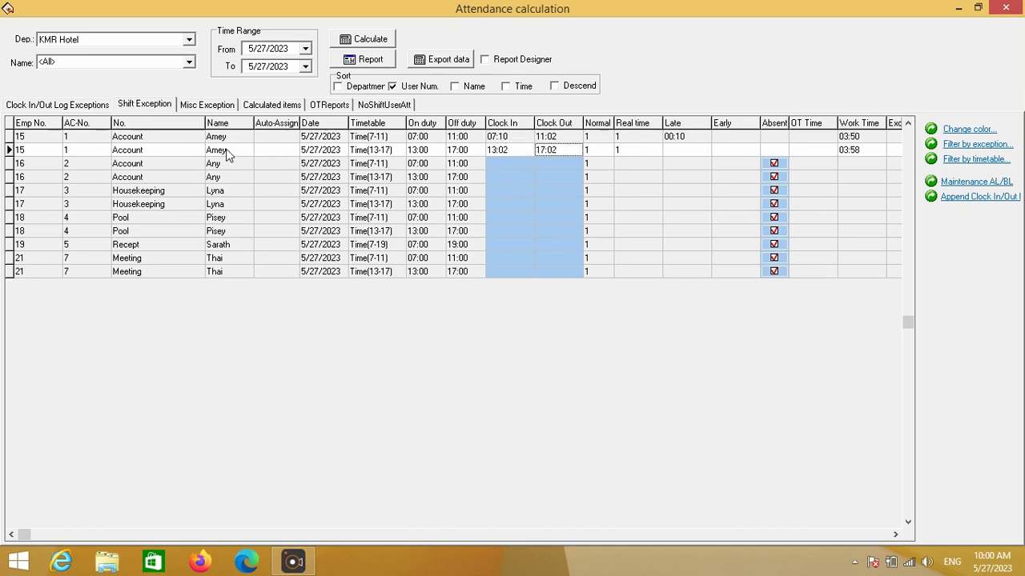
Check the timetable and clock-in entry of the Recept employee on the 7-19 shift, and close the attendance calculation
left_click(282, 154)
left_click(228, 247)
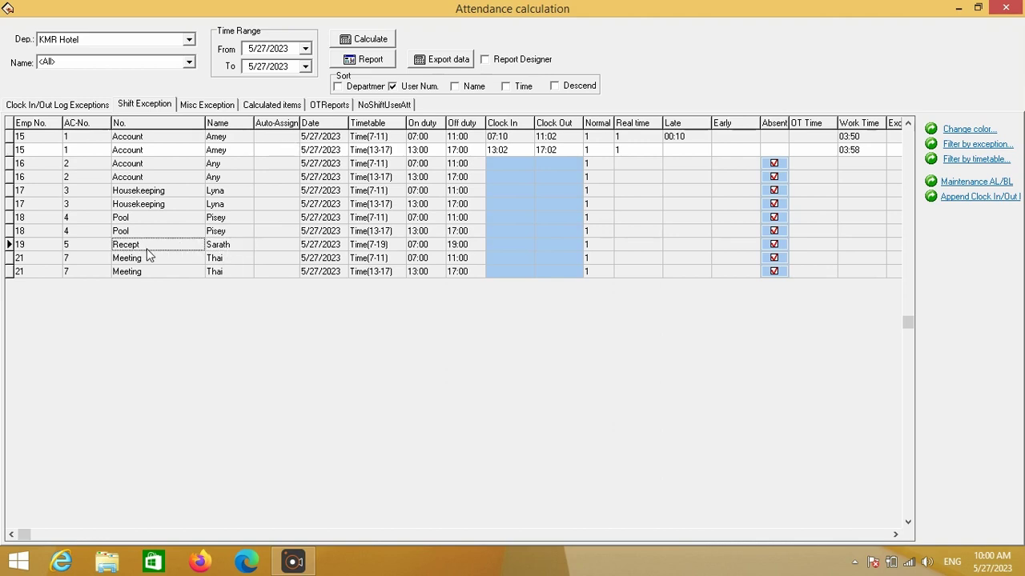
left_click(357, 246)
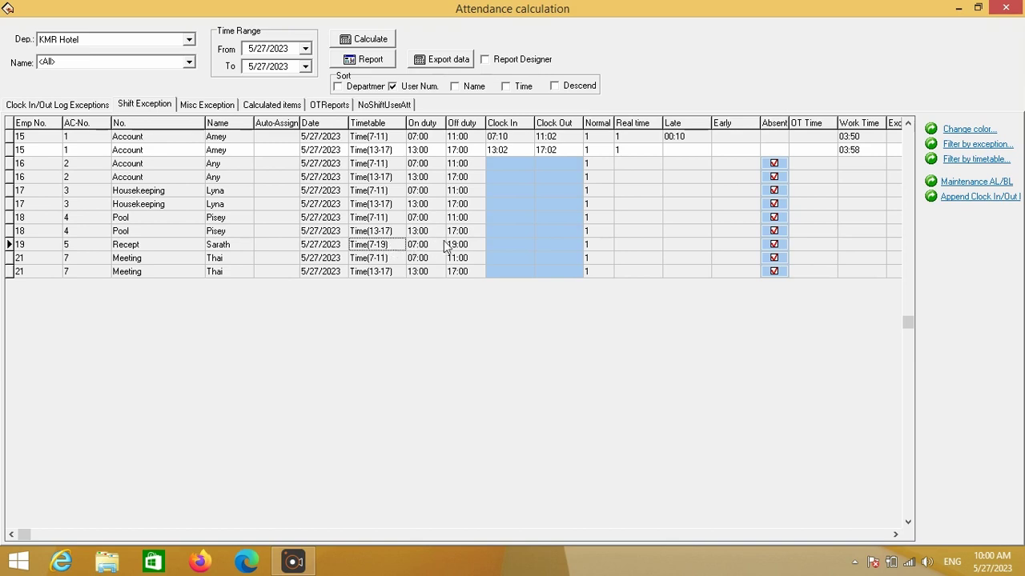
left_click(498, 245)
left_click(1005, 7)
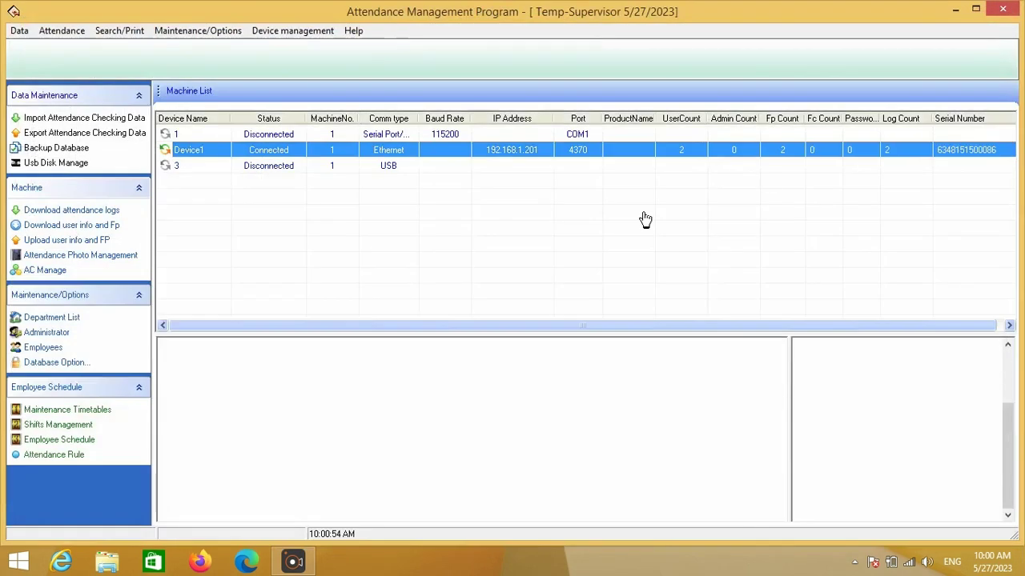